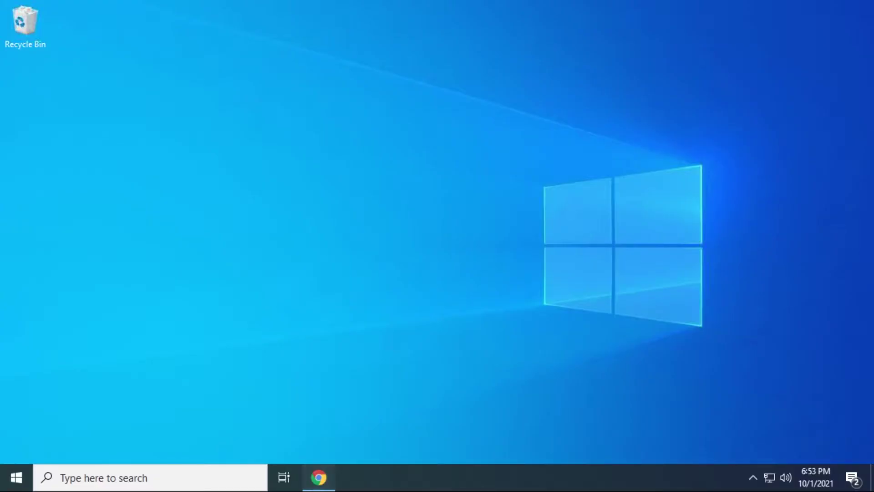
Step: Search Google for 'phantom app' and open the official phantom.app homepage
{"action": "left_click", "coordinate": [321, 476]}
{"action": "left_click", "coordinate": [369, 192]}
{"action": "type", "text": "phantom app"}
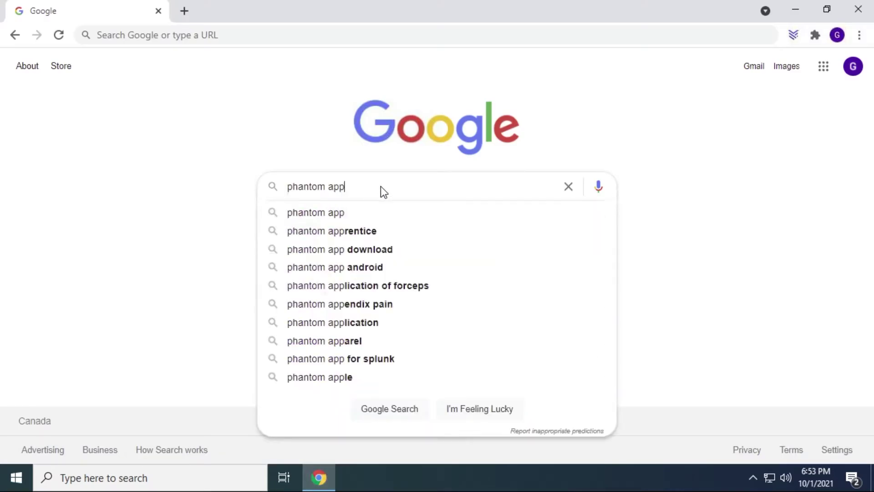
{"action": "key", "text": "Return"}
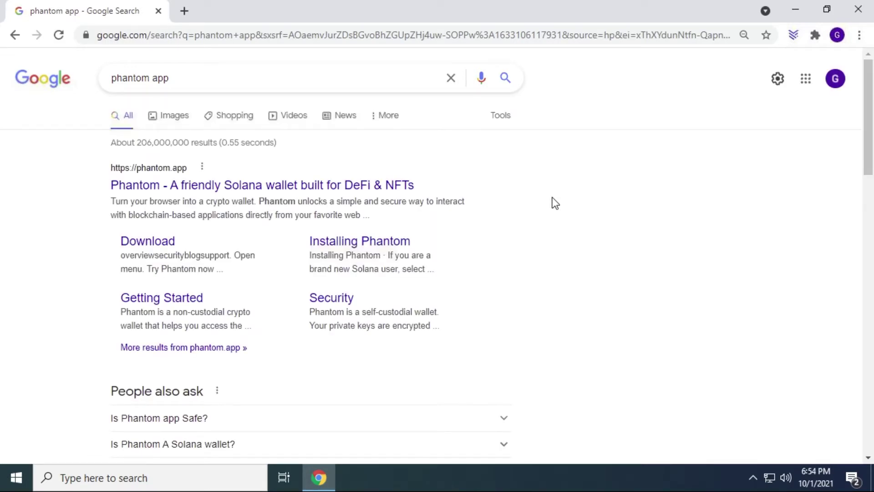
{"action": "left_click", "coordinate": [306, 184]}
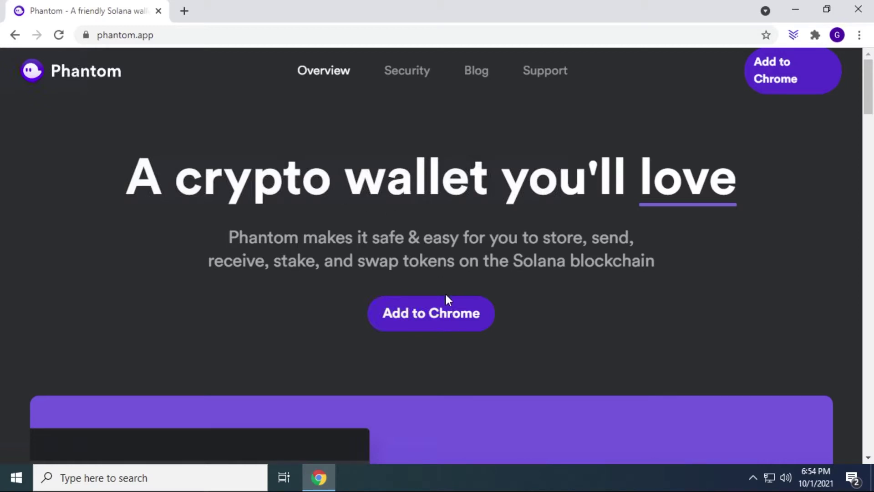
Step: Add the Phantom extension to Chrome from its Chrome Web Store page
{"action": "left_click", "coordinate": [439, 313]}
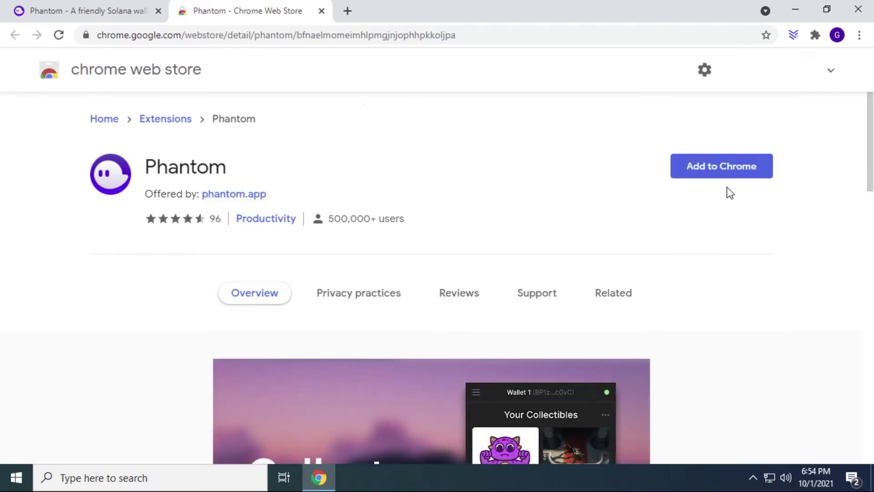
{"action": "left_click", "coordinate": [728, 167]}
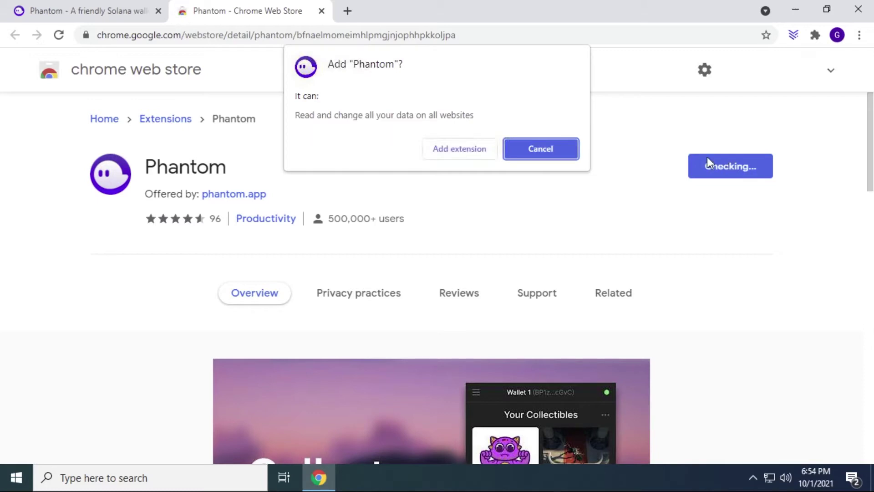
{"action": "left_click", "coordinate": [459, 147]}
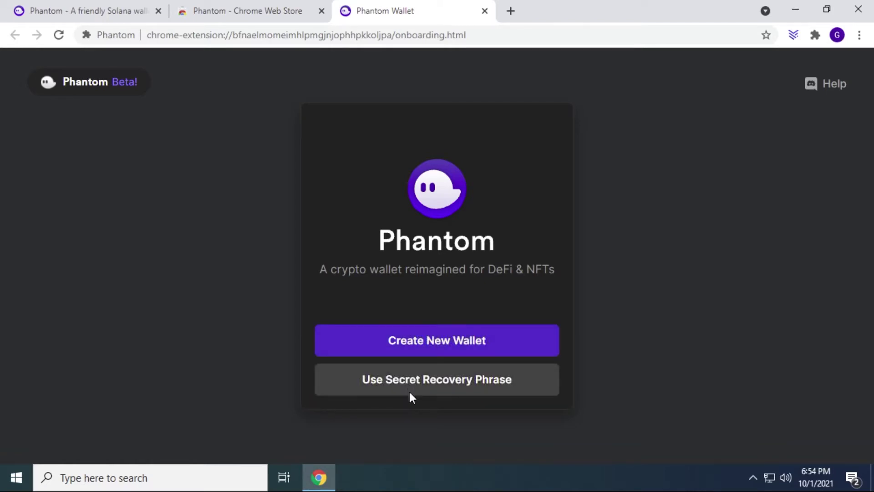
Step: Create a new wallet and confirm its secret recovery phrase was saved
{"action": "left_click", "coordinate": [456, 345]}
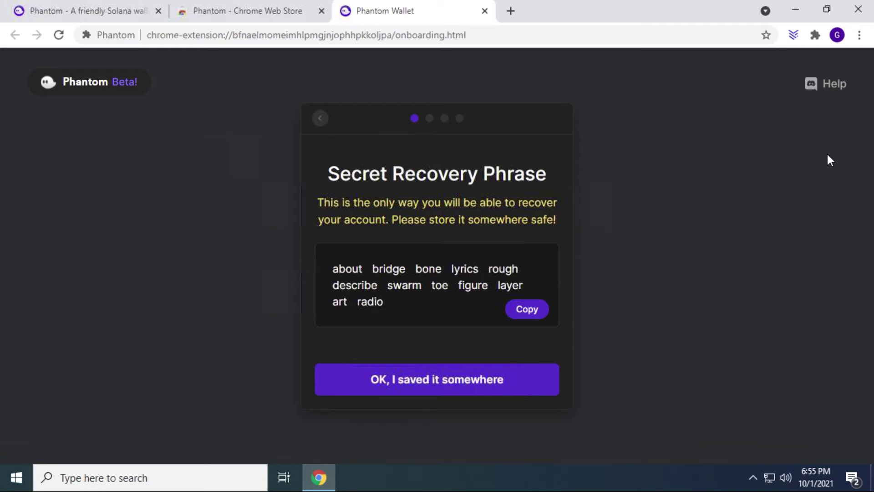
{"action": "left_click", "coordinate": [417, 379]}
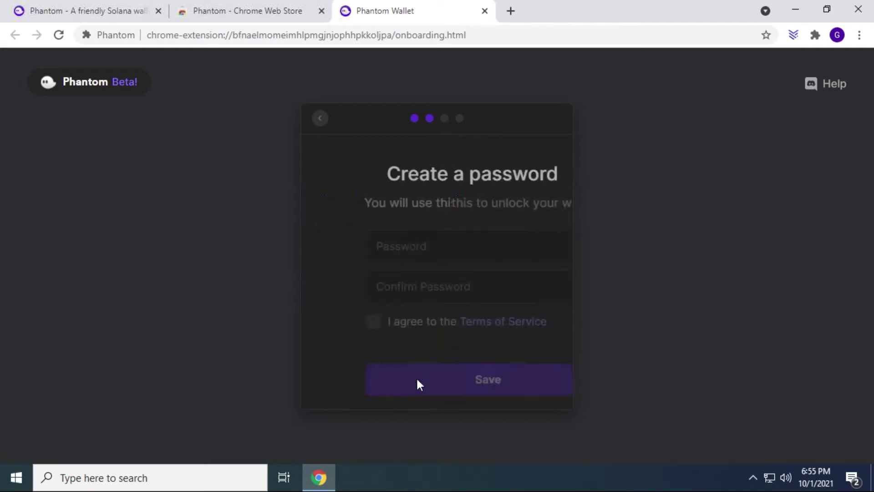
Step: Enter and confirm a wallet password, accept the Terms of Service, and save
{"action": "left_click", "coordinate": [441, 249]}
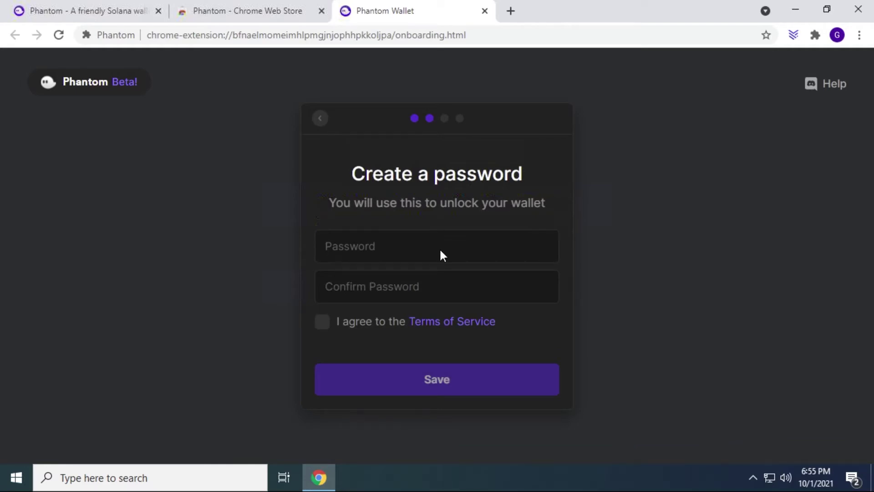
{"action": "type", "text": "*"}
{"action": "type", "text": "******"}
{"action": "type", "text": "***"}
{"action": "key", "text": "Tab"}
{"action": "type", "text": "***"}
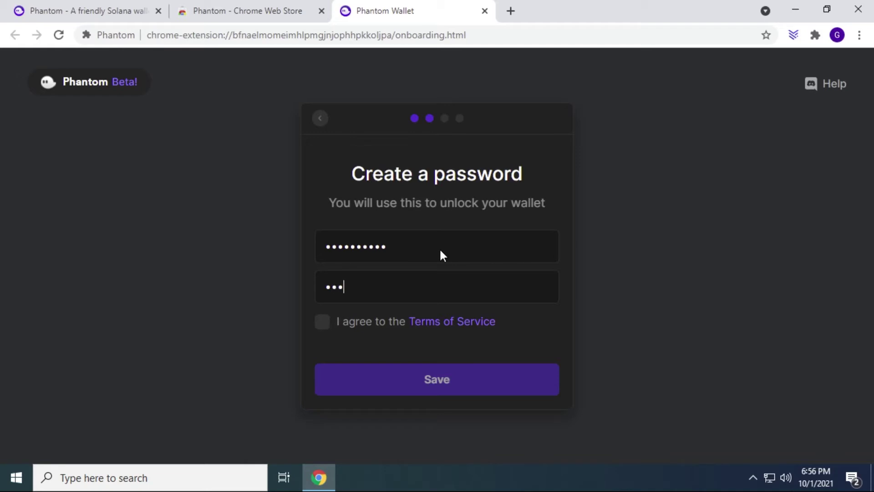
{"action": "type", "text": "*******"}
{"action": "left_click", "coordinate": [319, 322]}
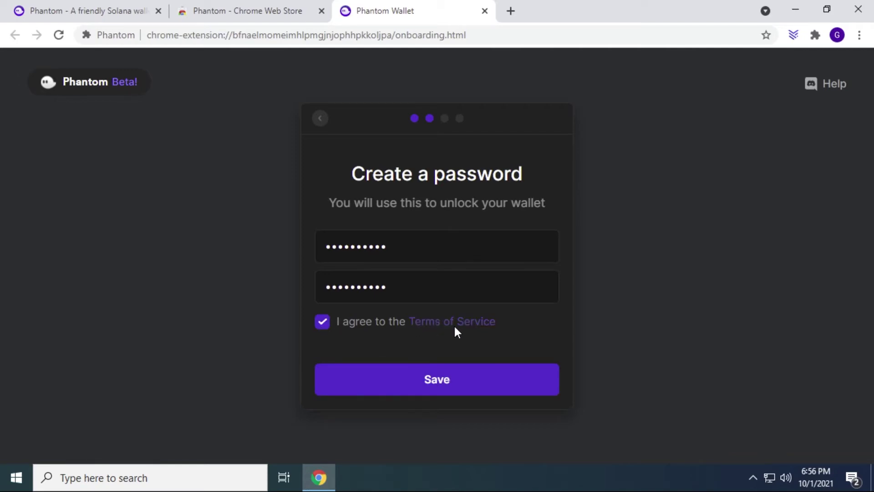
{"action": "left_click", "coordinate": [436, 379]}
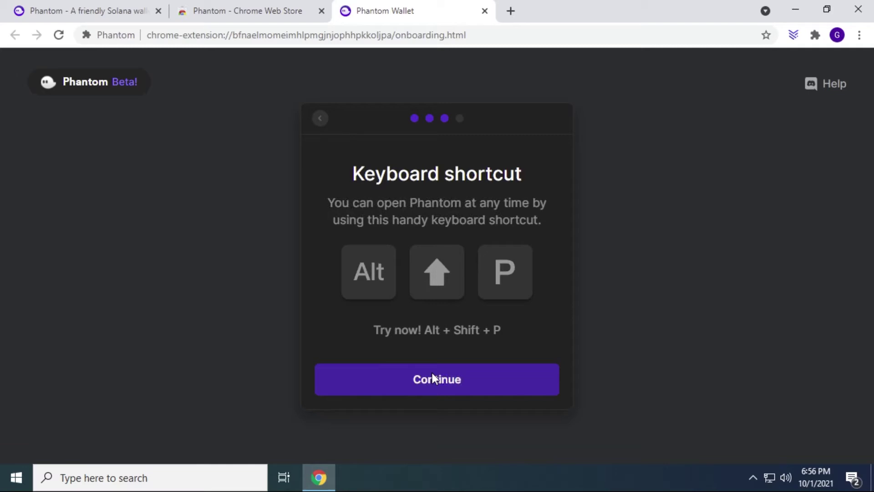
Step: Open the Phantom popup with the Alt+Shift+P shortcut, then dismiss it
{"action": "key", "text": "alt"}
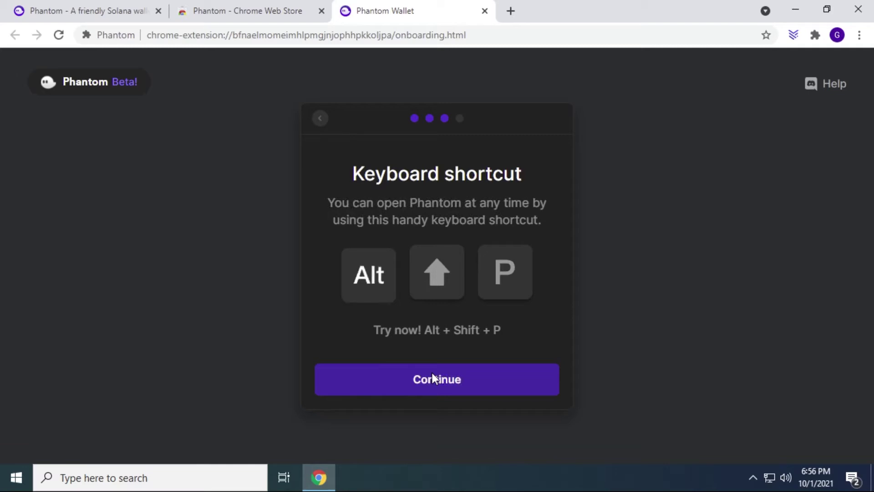
{"action": "key", "text": "shift"}
{"action": "key", "text": "alt+shift+p"}
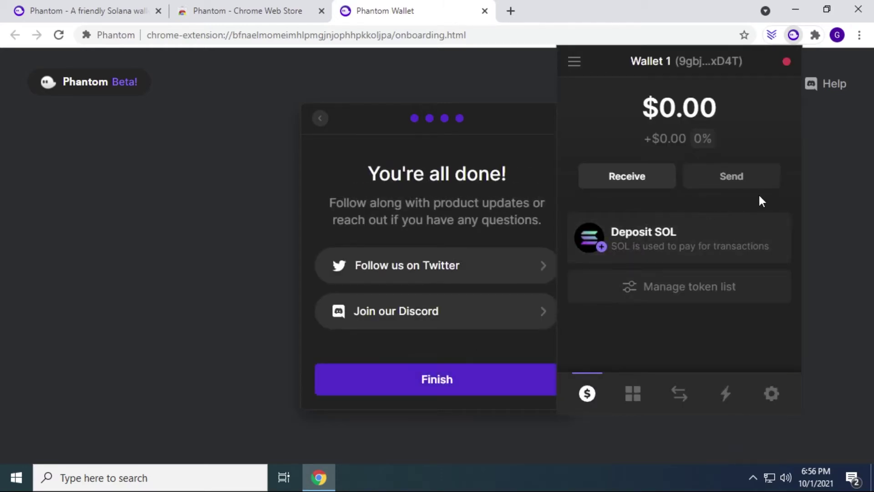
{"action": "left_click", "coordinate": [832, 163]}
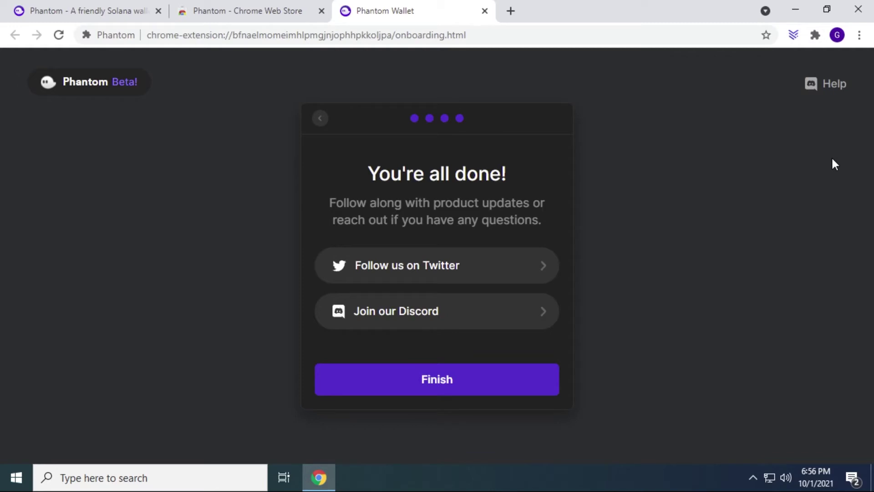
{"action": "left_click", "coordinate": [814, 35]}
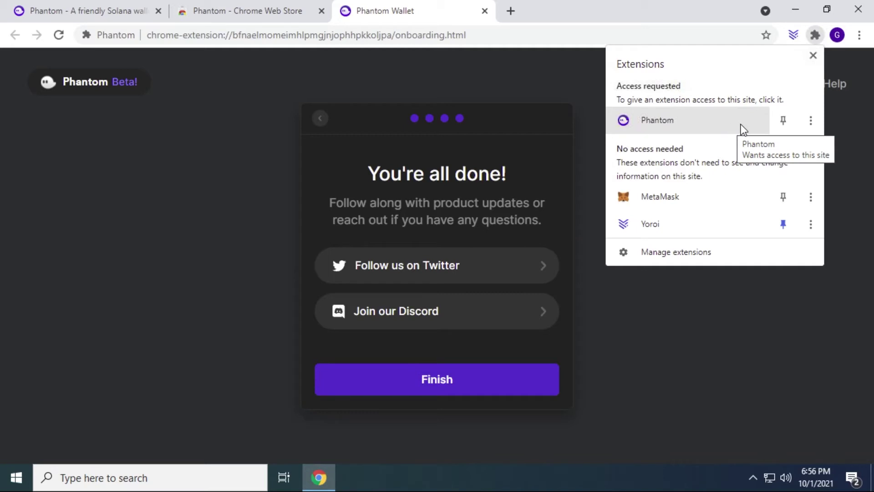
Step: Pin Phantom to the Chrome toolbar, finish onboarding, and open the Wallet 1 popup
{"action": "left_click", "coordinate": [784, 121]}
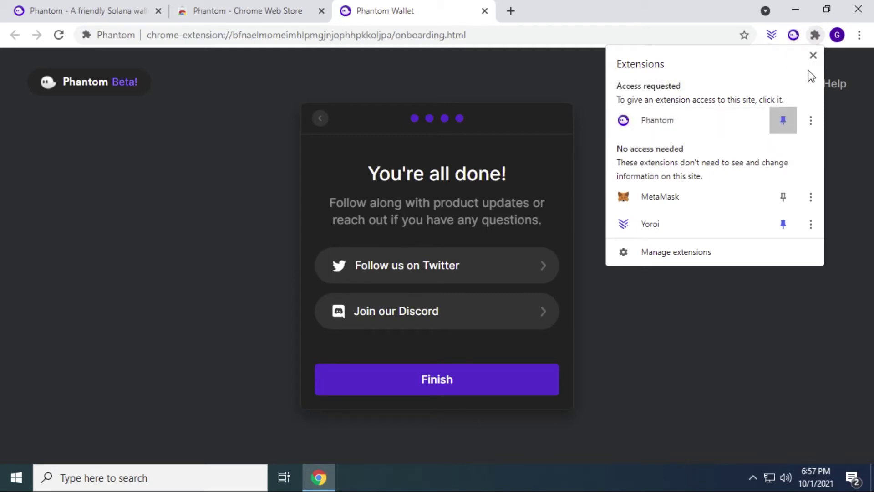
{"action": "left_click", "coordinate": [812, 56]}
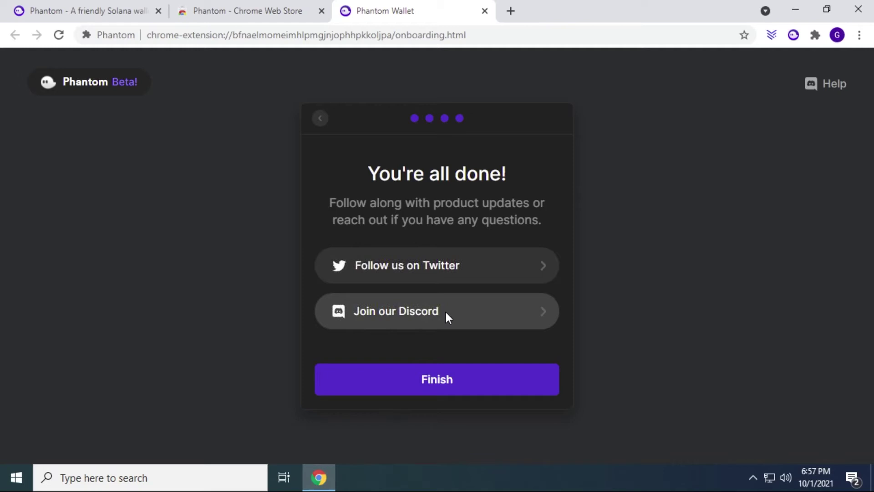
{"action": "left_click", "coordinate": [438, 364]}
{"action": "left_click", "coordinate": [792, 35]}
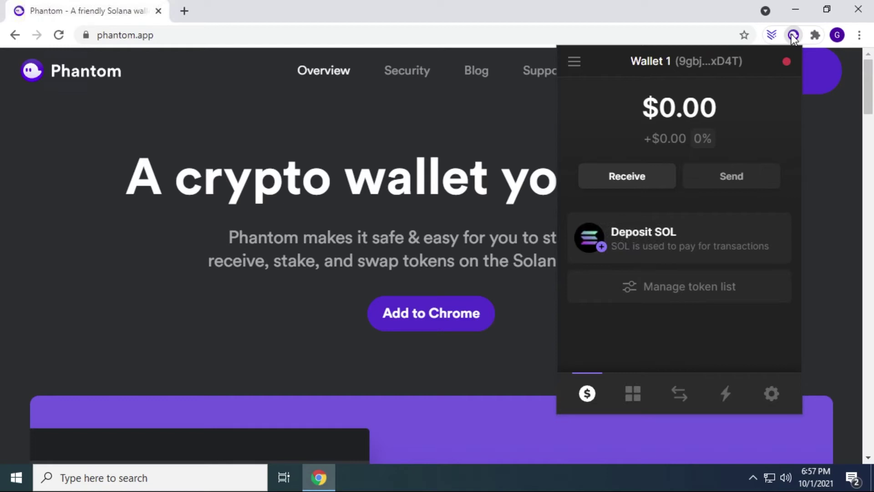
{"action": "left_click", "coordinate": [646, 182]}
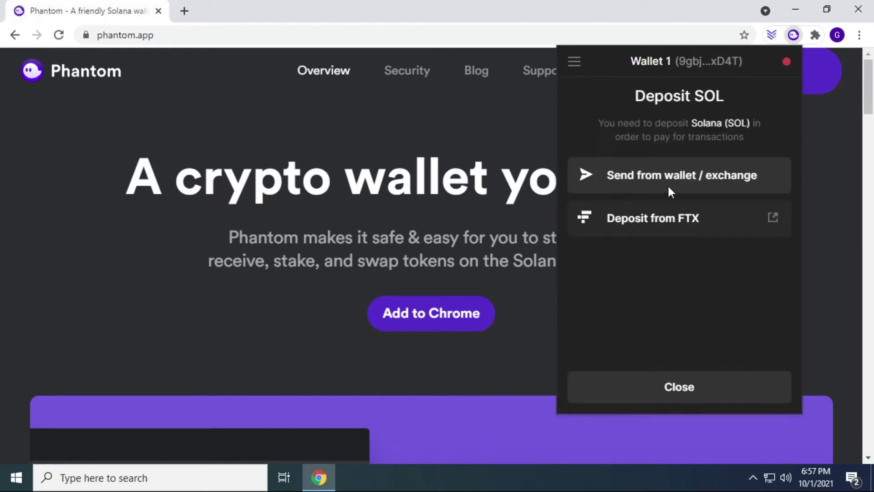
{"action": "left_click", "coordinate": [735, 186]}
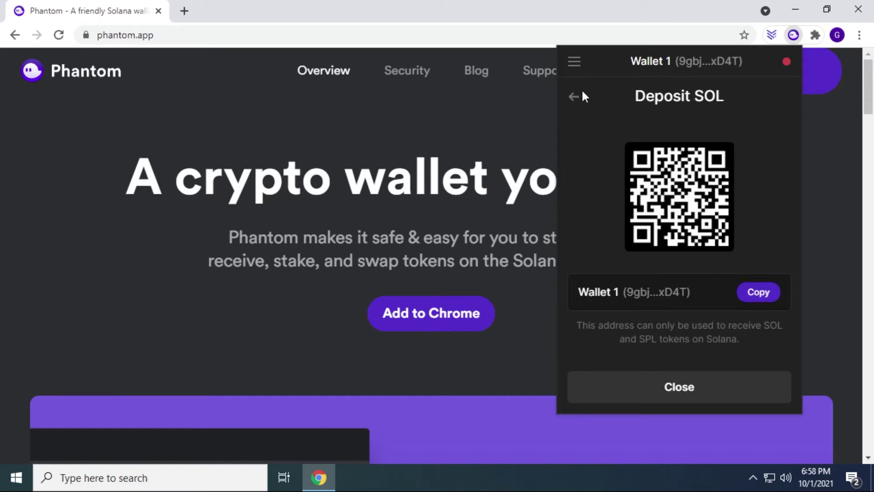
{"action": "left_click", "coordinate": [572, 97]}
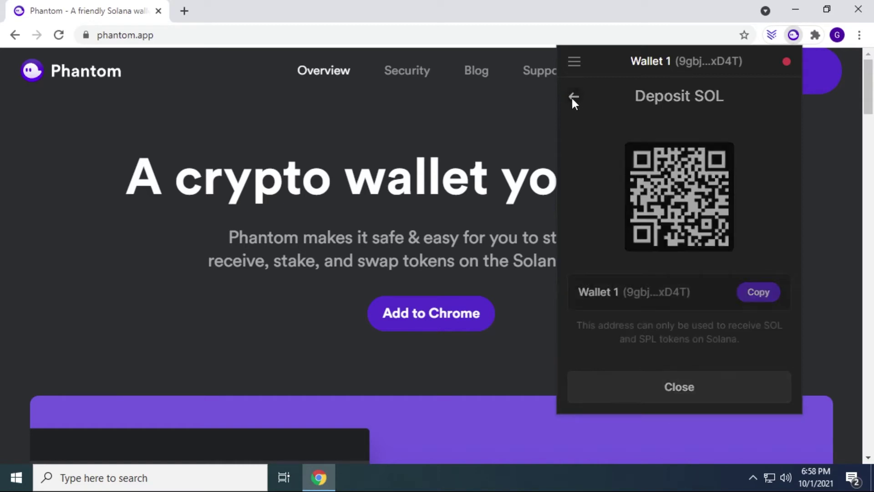
{"action": "left_click", "coordinate": [660, 388]}
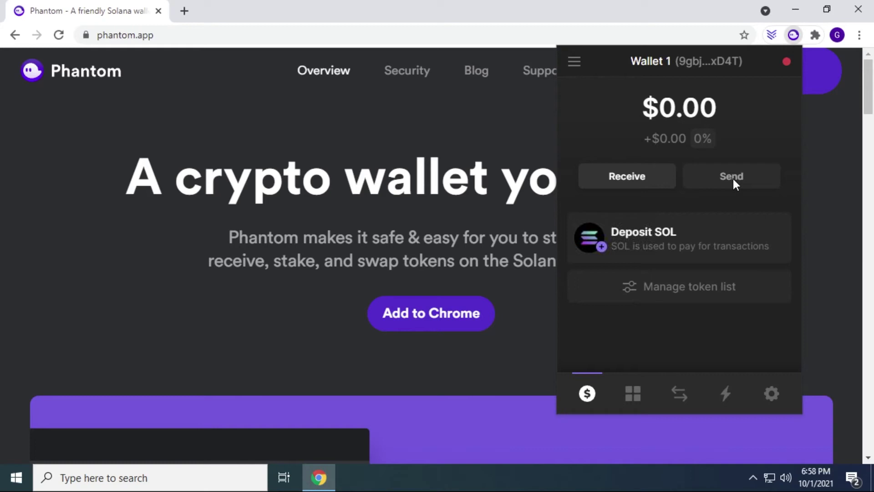
Step: Turn on AAPE in the token list so it shows on wallet home
{"action": "left_click", "coordinate": [707, 290]}
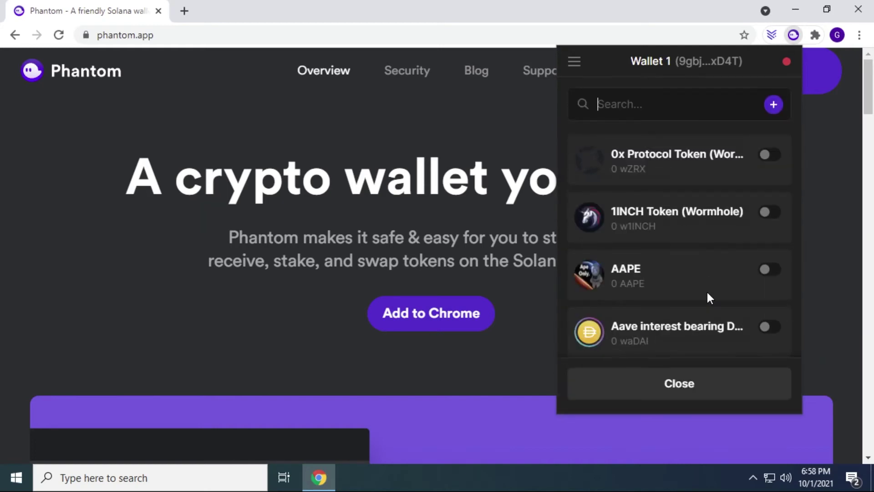
{"action": "scroll", "coordinate": [662, 235], "scroll_direction": "down", "scroll_amount": 2}
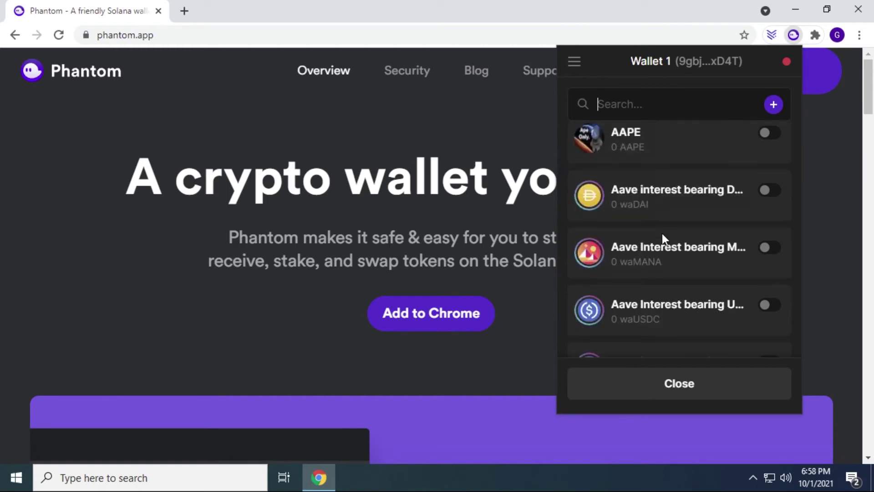
{"action": "scroll", "coordinate": [662, 236], "scroll_direction": "down", "scroll_amount": 3}
{"action": "scroll", "coordinate": [662, 236], "scroll_direction": "down", "scroll_amount": 4}
{"action": "scroll", "coordinate": [662, 232], "scroll_direction": "down", "scroll_amount": 5}
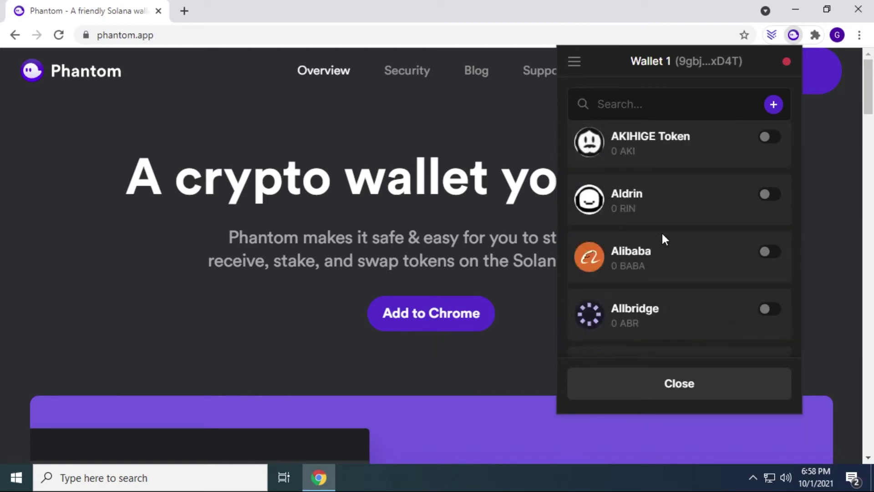
{"action": "scroll", "coordinate": [661, 232], "scroll_direction": "down", "scroll_amount": 3}
{"action": "scroll", "coordinate": [661, 233], "scroll_direction": "up", "scroll_amount": 4}
{"action": "scroll", "coordinate": [662, 232], "scroll_direction": "up", "scroll_amount": 3}
{"action": "scroll", "coordinate": [661, 233], "scroll_direction": "up", "scroll_amount": 2}
{"action": "scroll", "coordinate": [663, 231], "scroll_direction": "up", "scroll_amount": 1}
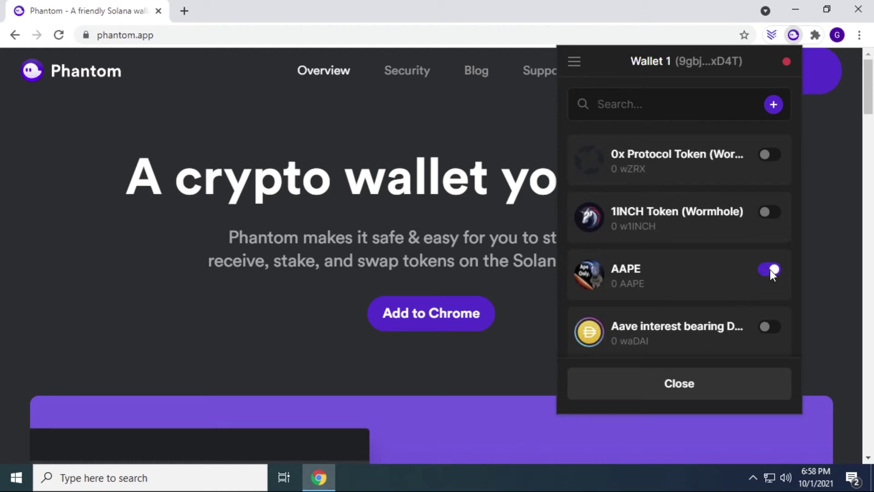
{"action": "left_click", "coordinate": [688, 384]}
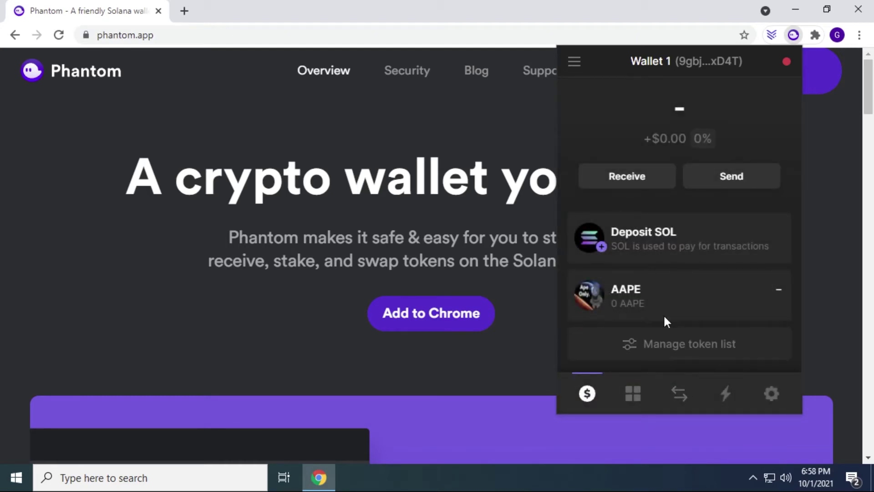
{"action": "left_click", "coordinate": [689, 308]}
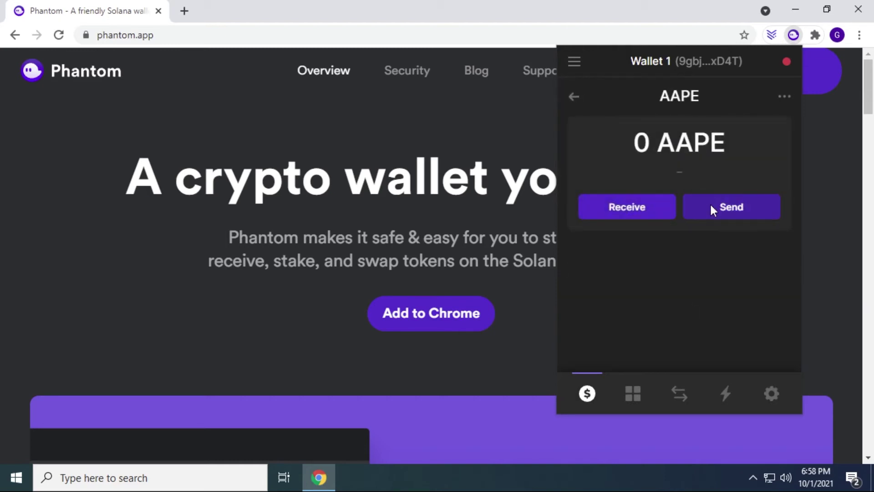
{"action": "left_click", "coordinate": [630, 208]}
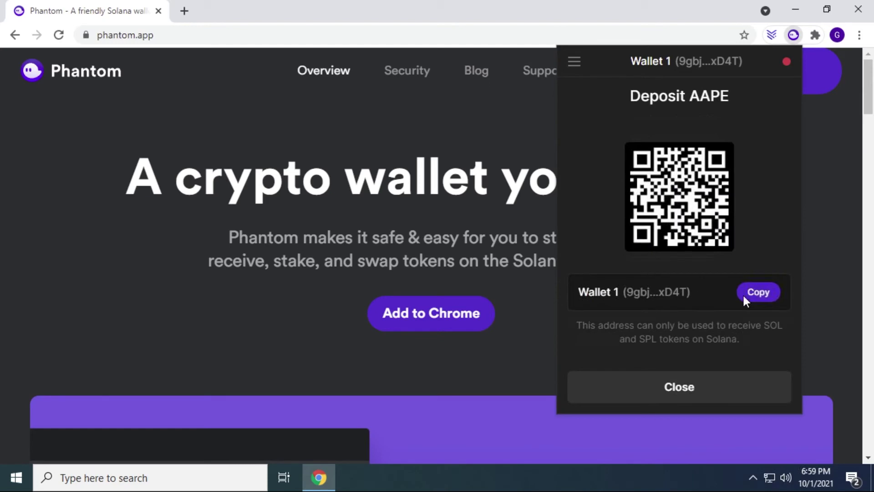
{"action": "left_click", "coordinate": [691, 386]}
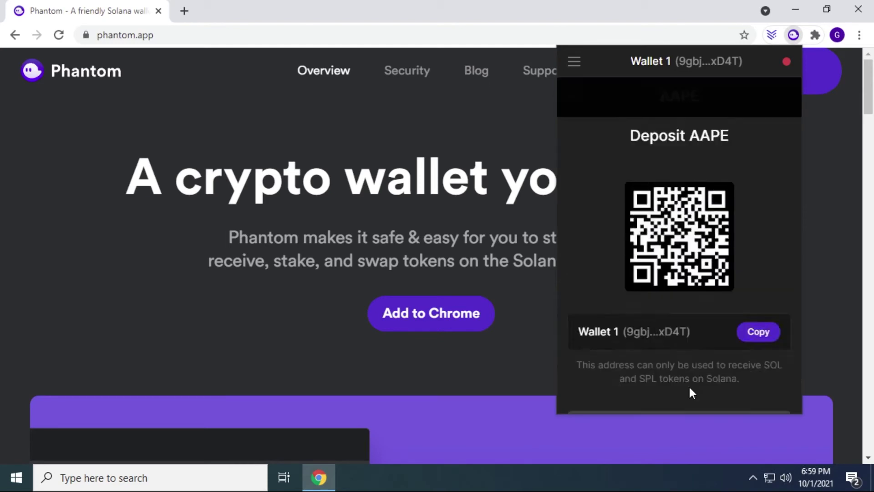
{"action": "left_click", "coordinate": [569, 97]}
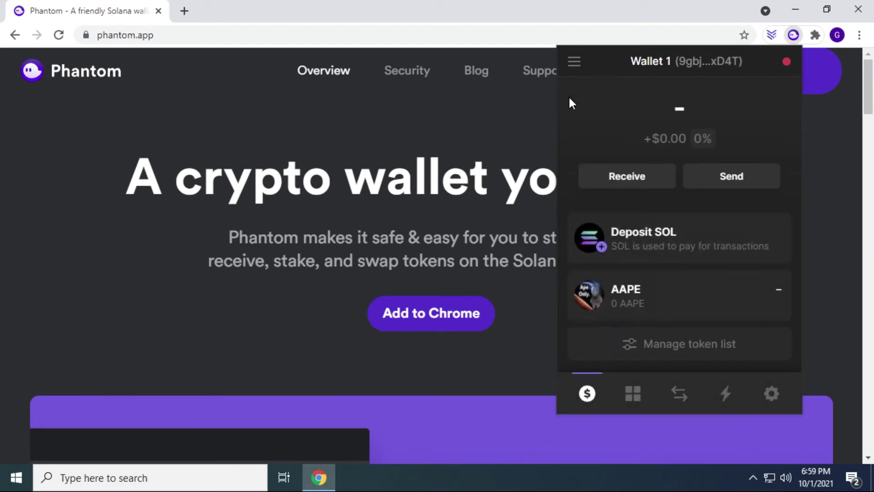
Step: Turn off AAPE in the token list, leaving only Deposit SOL on home
{"action": "left_click", "coordinate": [681, 345]}
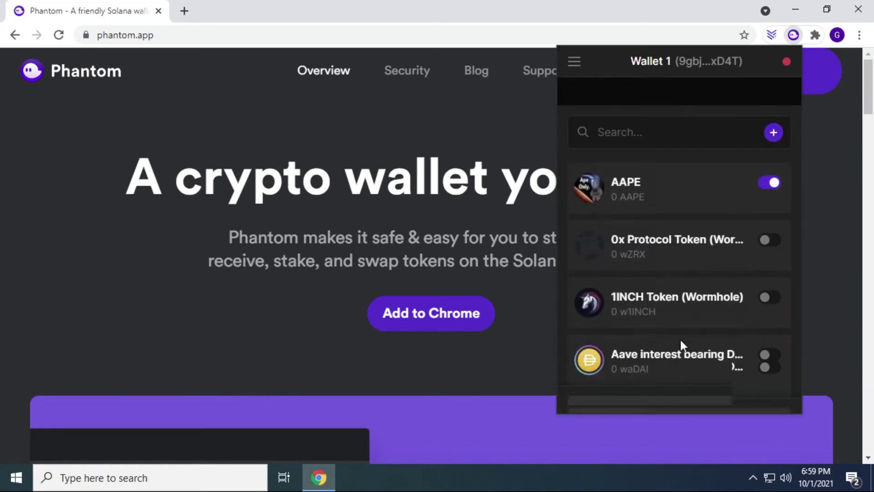
{"action": "left_click", "coordinate": [764, 155]}
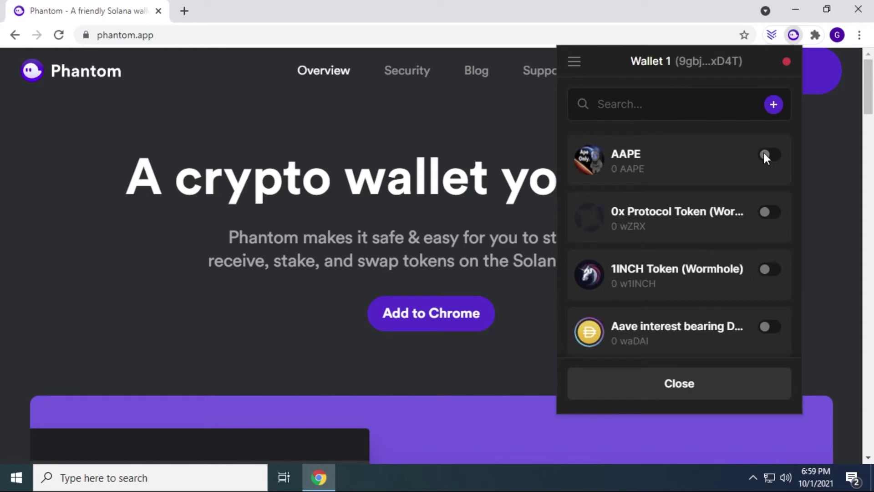
{"action": "left_click", "coordinate": [657, 378]}
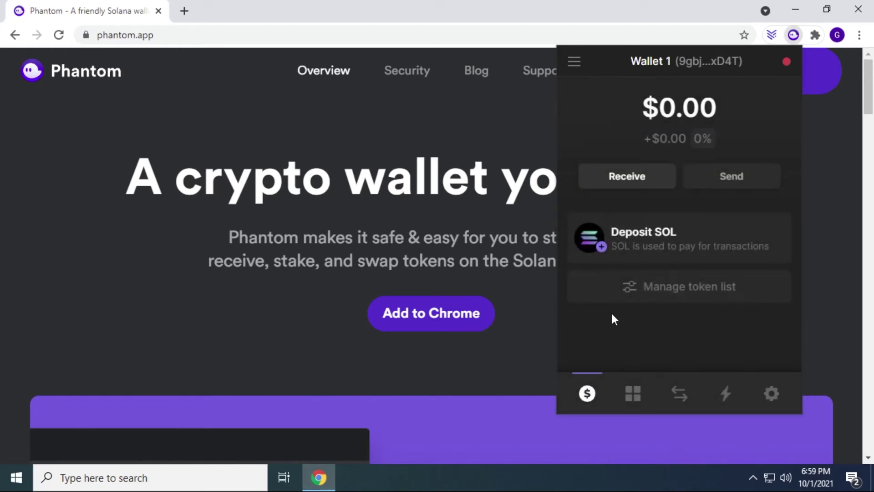
Step: View the wallet's empty Collectibles tab
{"action": "left_click", "coordinate": [630, 393]}
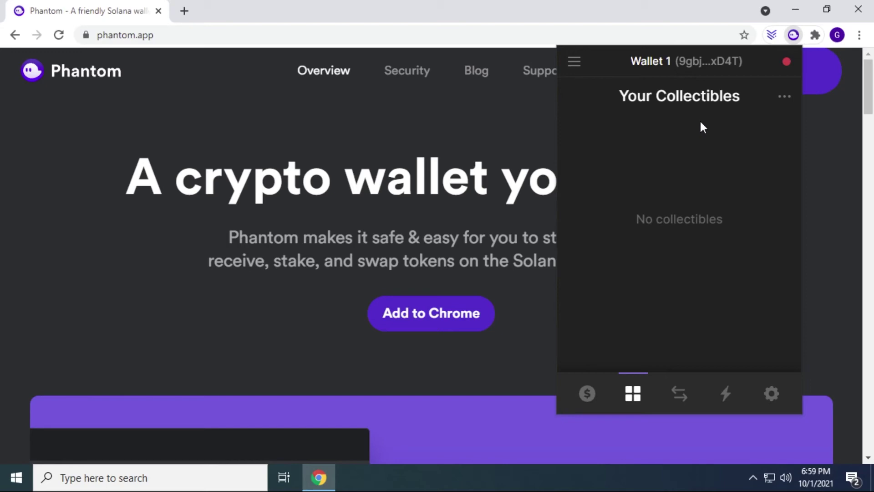
{"action": "left_click", "coordinate": [679, 393]}
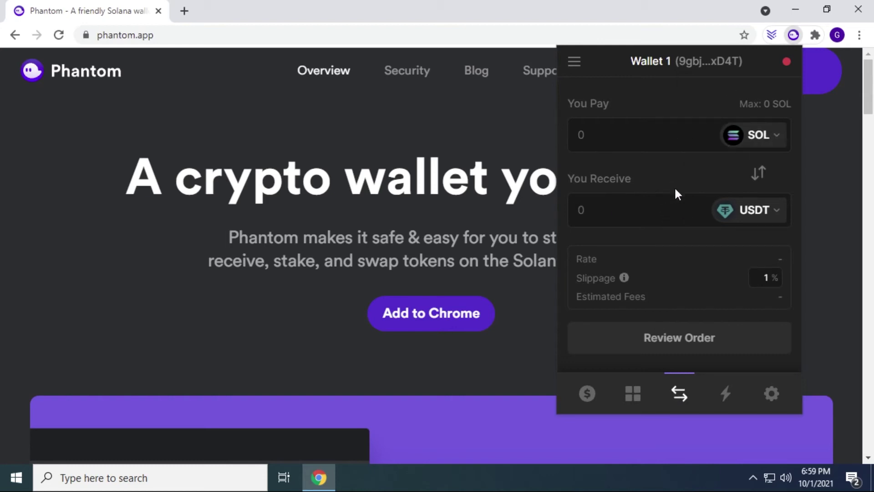
Step: Browse the swap's receive-token choices without picking one, then view the empty Recent Activity
{"action": "left_click", "coordinate": [757, 209]}
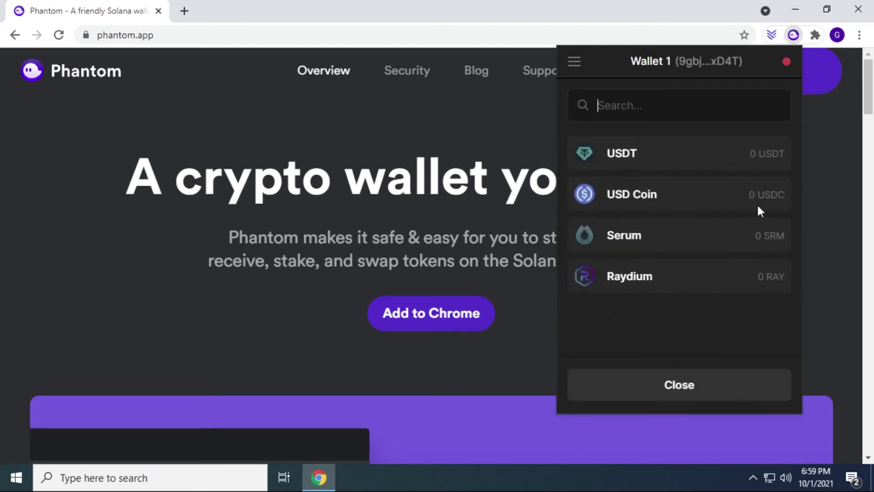
{"action": "left_click", "coordinate": [678, 383]}
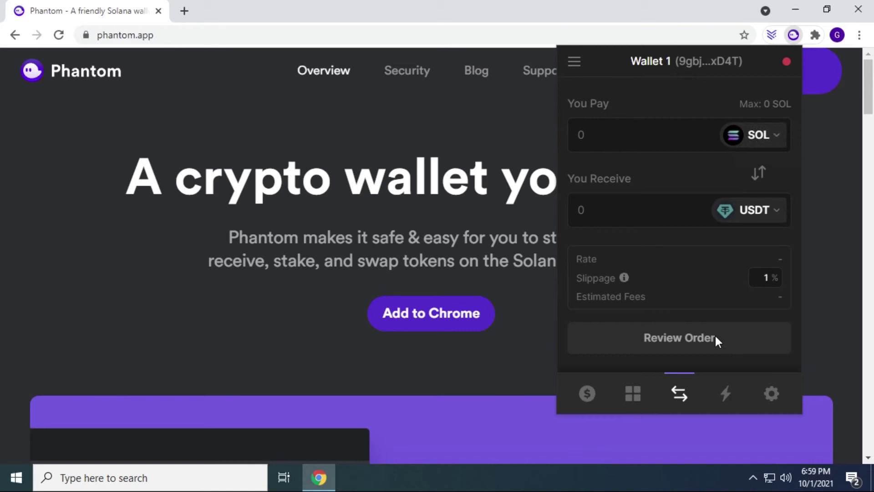
{"action": "left_click", "coordinate": [726, 395]}
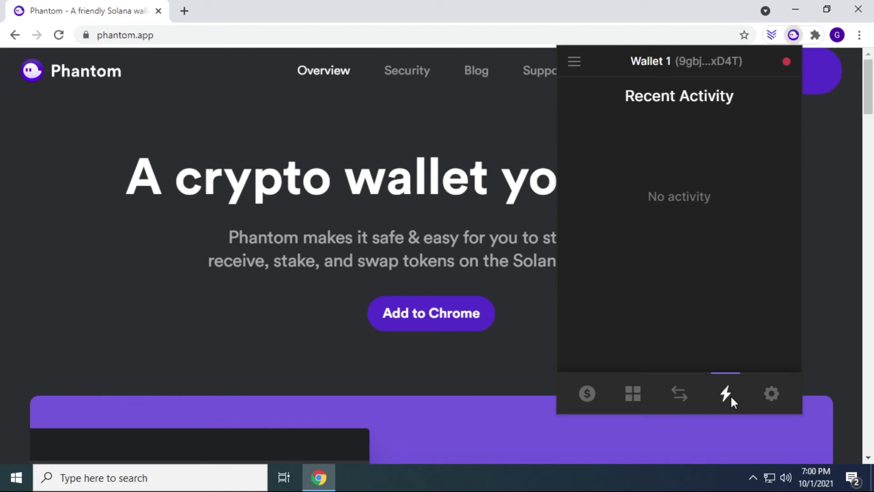
{"action": "left_click", "coordinate": [766, 393]}
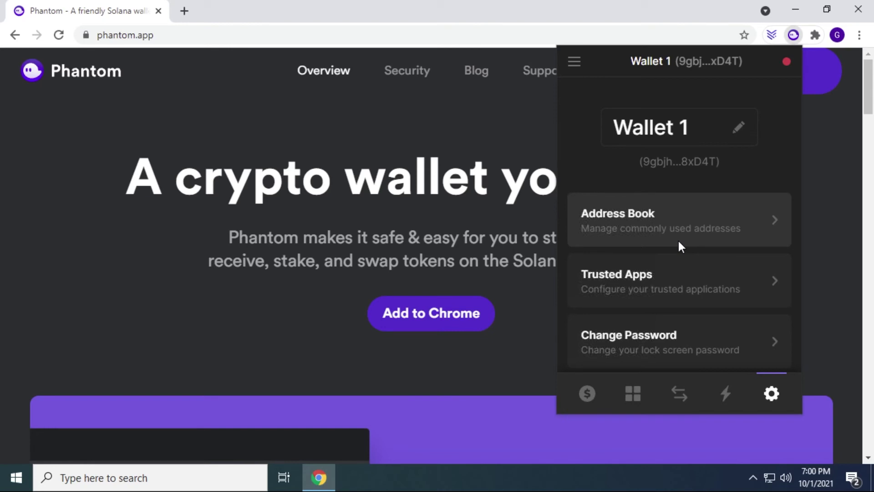
Step: Open the Trusted Apps page in Wallet 1's settings, which lists no trusted apps
{"action": "left_click", "coordinate": [684, 278]}
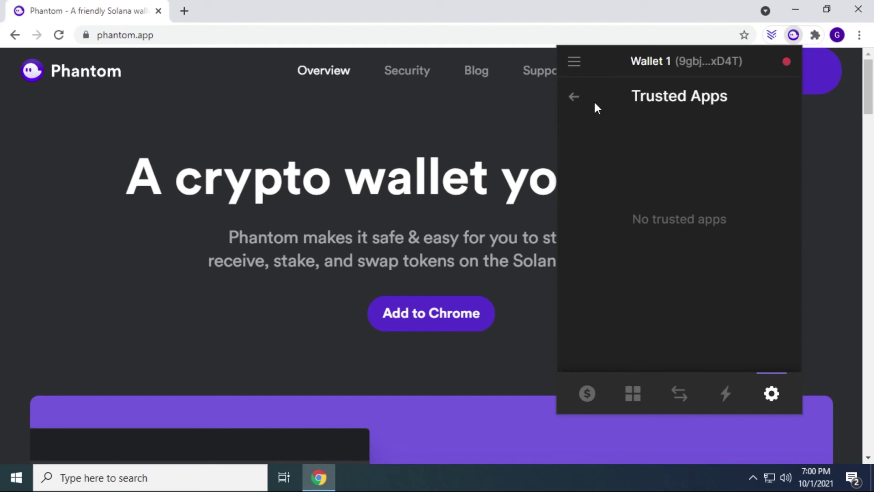
{"action": "left_click", "coordinate": [577, 98]}
{"action": "scroll", "coordinate": [643, 242], "scroll_direction": "down", "scroll_amount": 2}
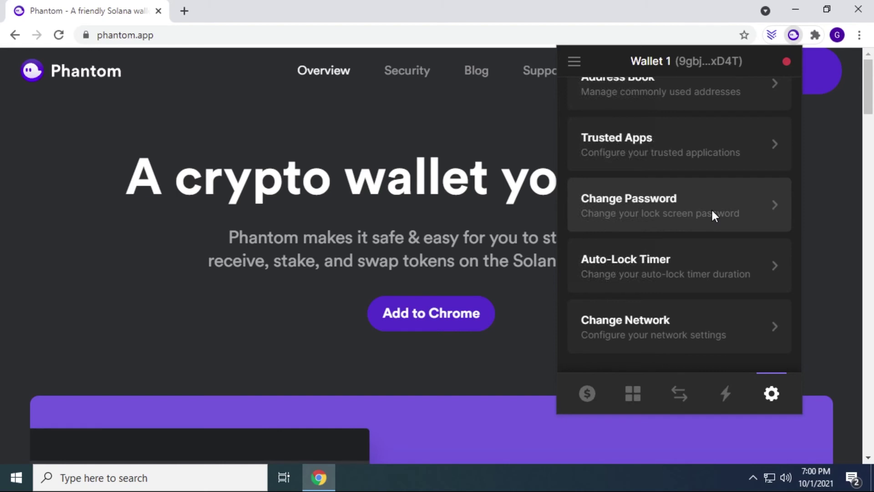
{"action": "left_click", "coordinate": [677, 274]}
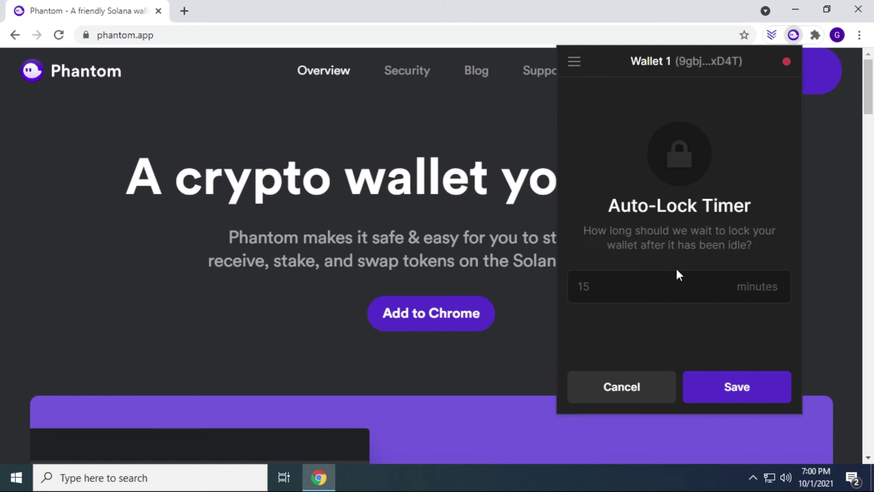
{"action": "left_click", "coordinate": [631, 387]}
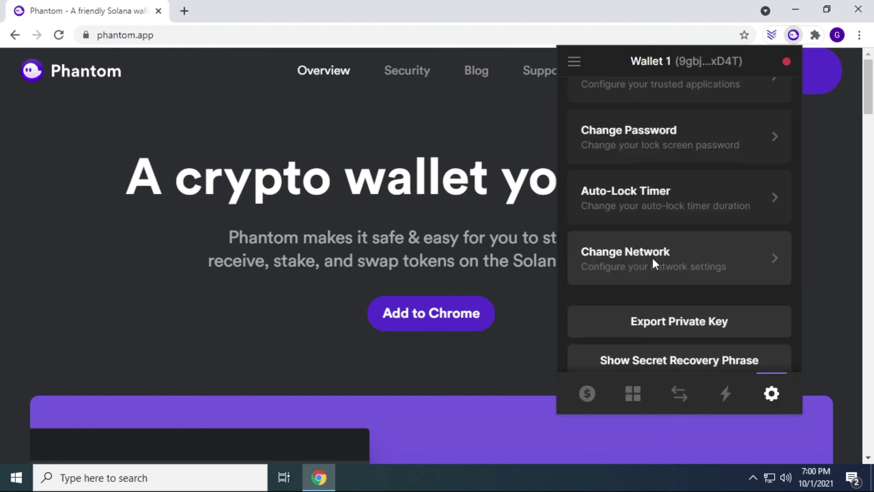
{"action": "left_click", "coordinate": [680, 263]}
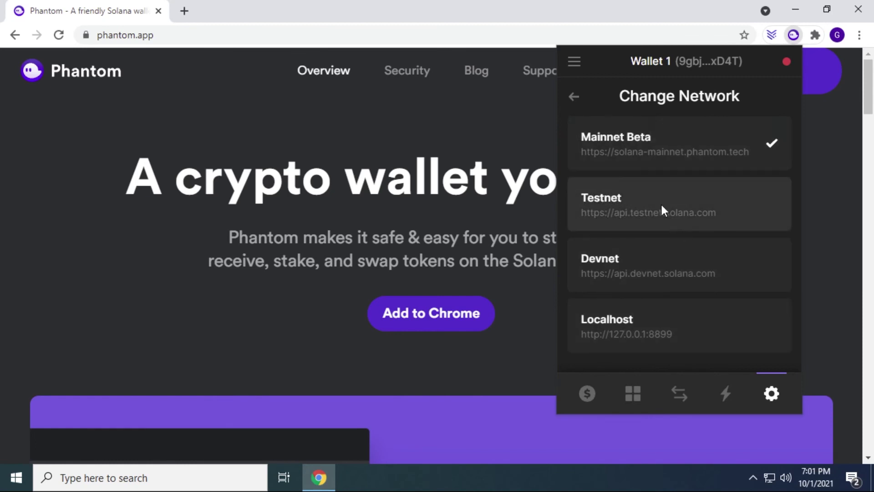
{"action": "left_click", "coordinate": [576, 97]}
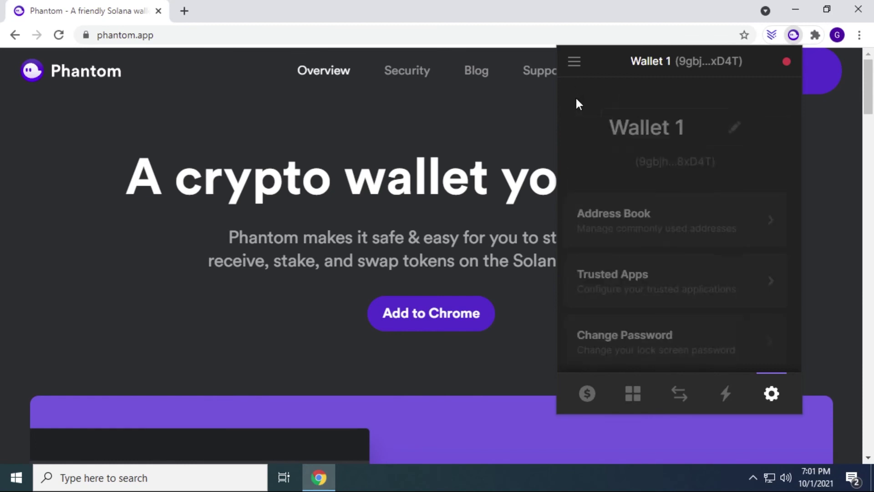
{"action": "scroll", "coordinate": [663, 202], "scroll_direction": "down", "scroll_amount": 2}
{"action": "scroll", "coordinate": [663, 203], "scroll_direction": "down", "scroll_amount": 3}
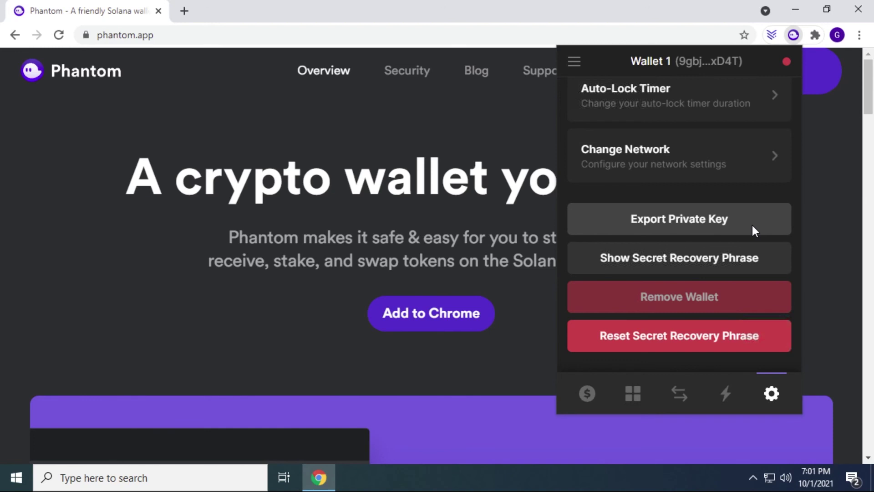
{"action": "left_click", "coordinate": [589, 396]}
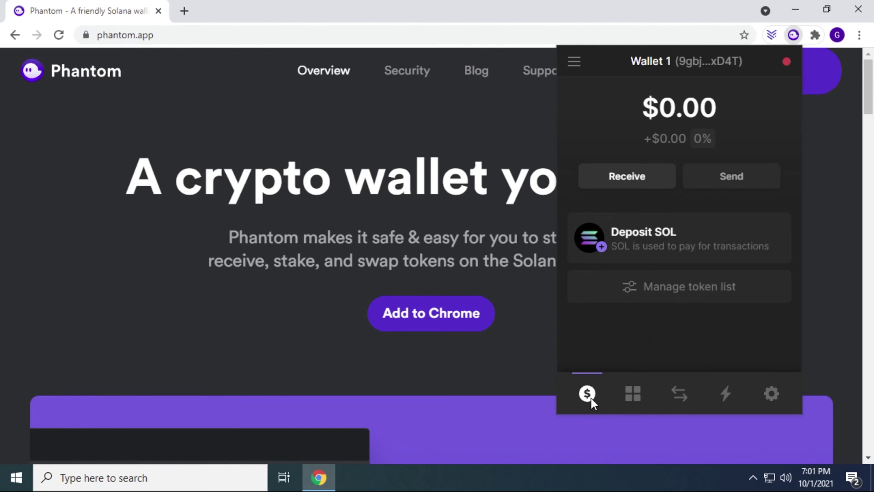